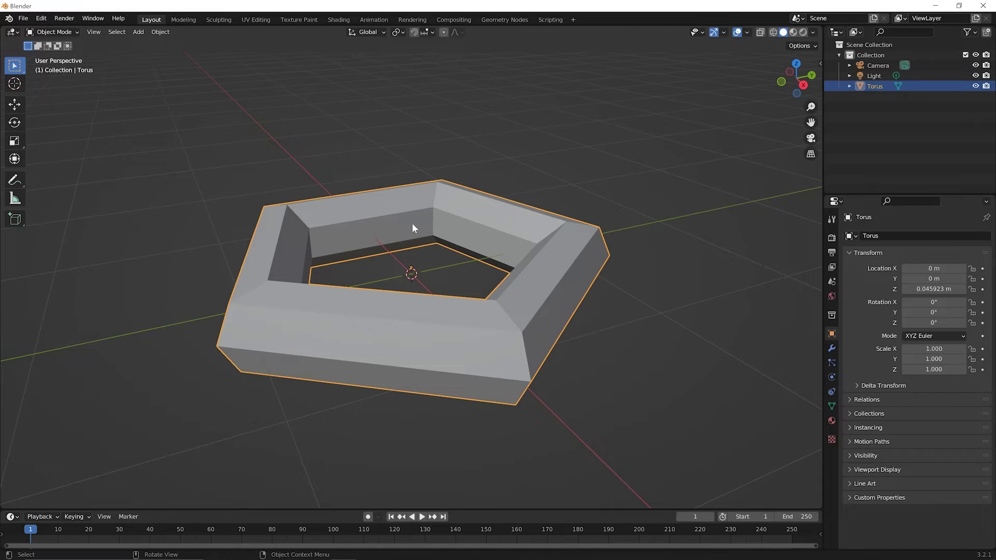
- Delete the torus and add a default 2 m mesh cube at the origin
key("shift+x")
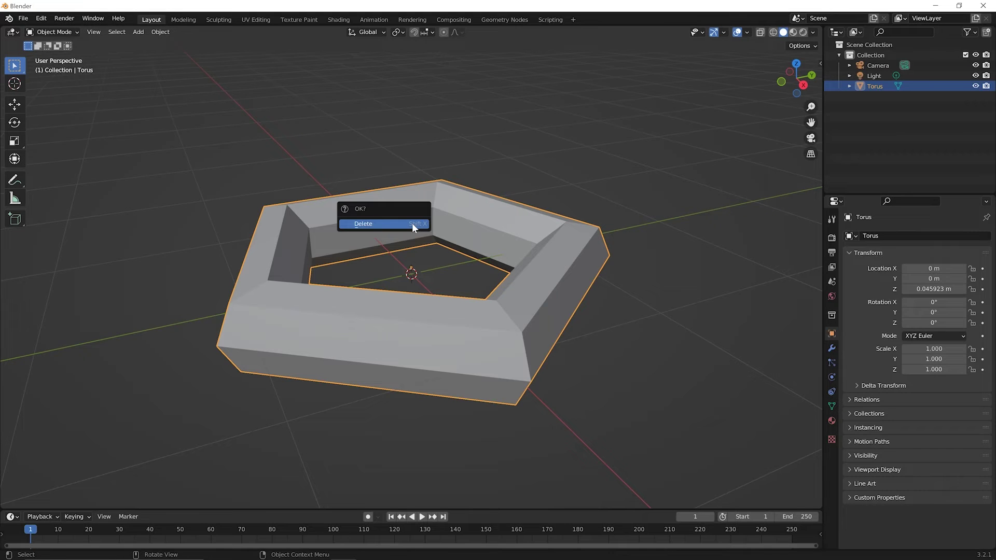
left_click(413, 225)
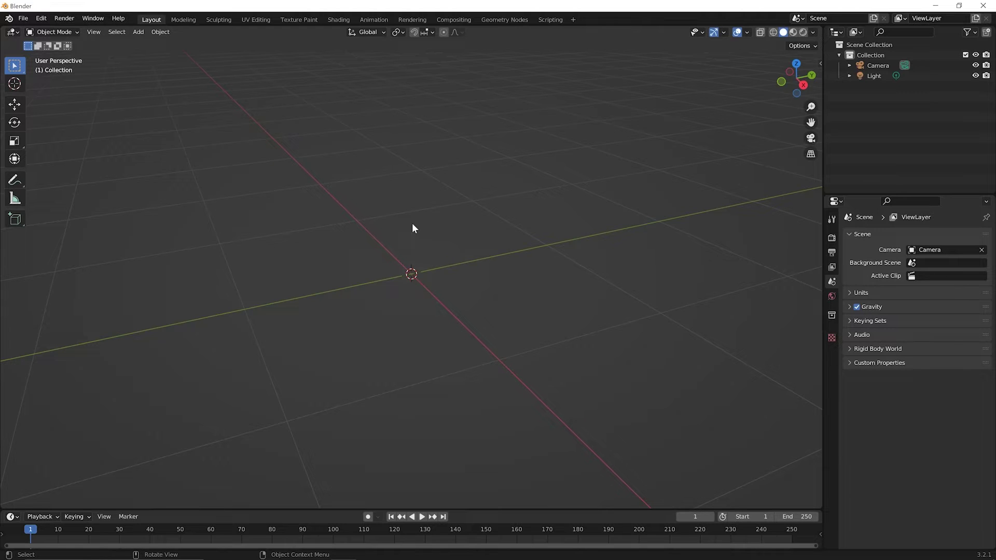
key("shift")
key("shift+a")
mouse_move(413, 226)
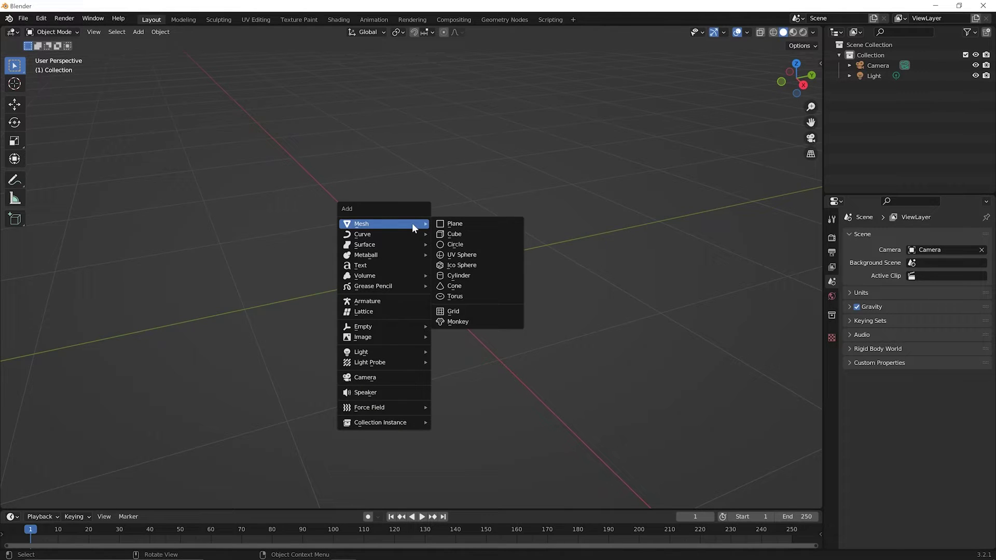
key("Down")
key("Down")
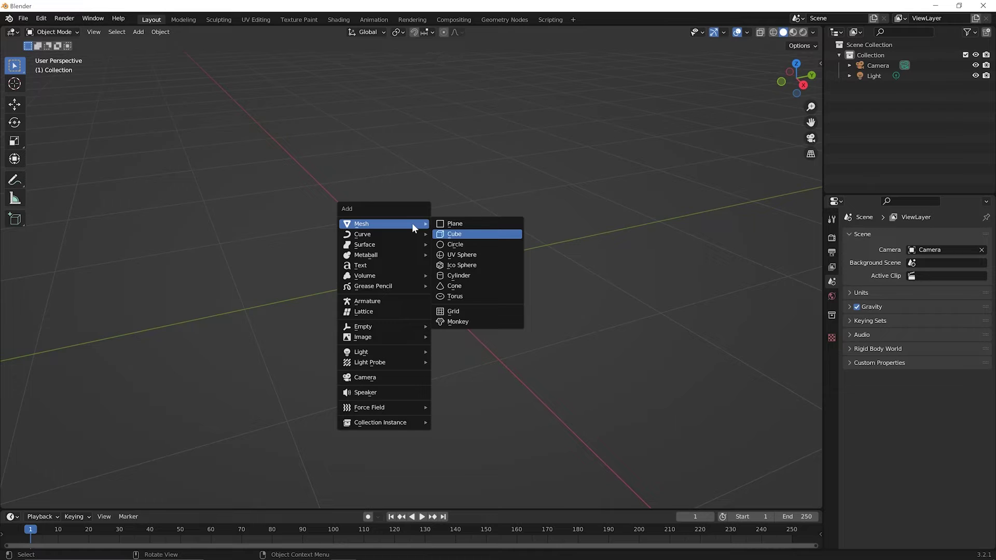
key("Return")
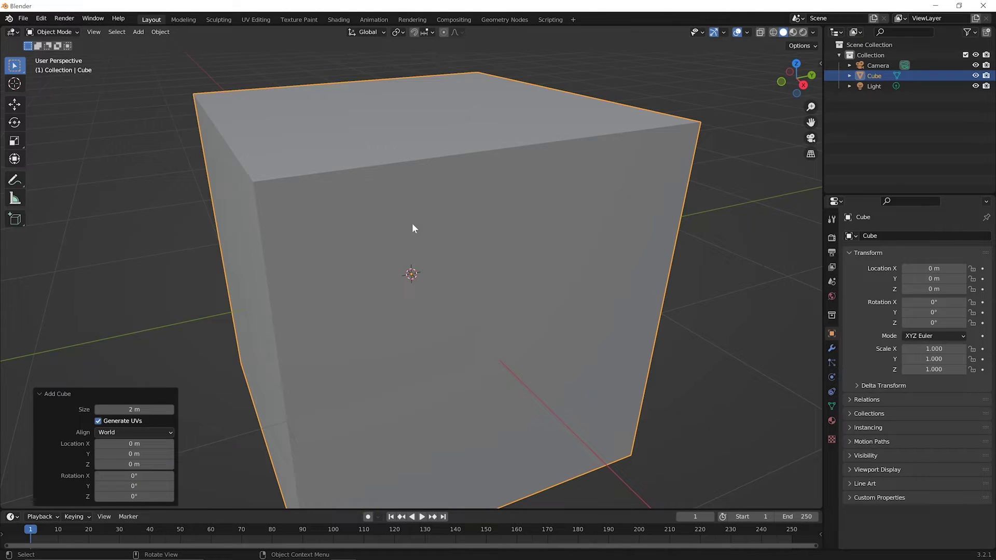
scroll(412, 223, "down", 4)
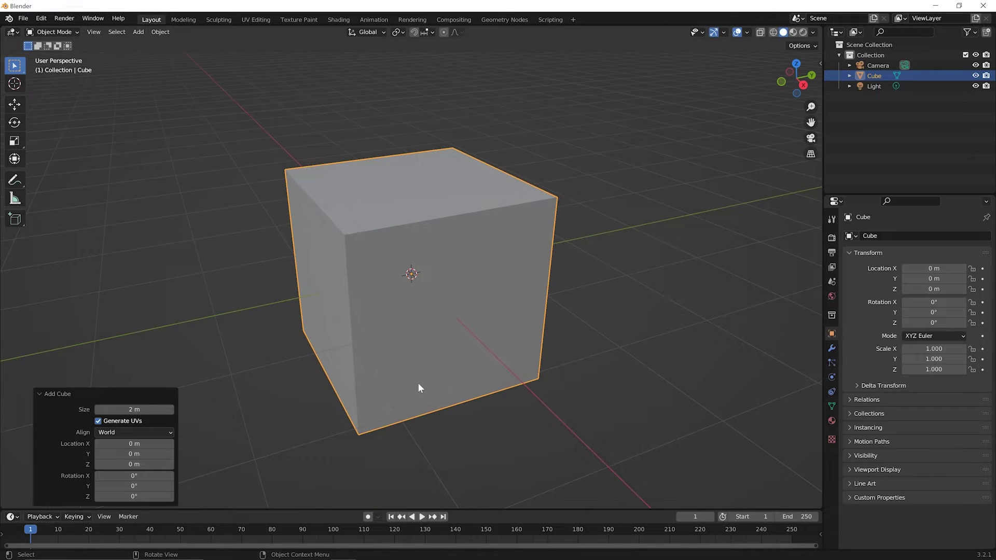
scroll(419, 382, "down", 2)
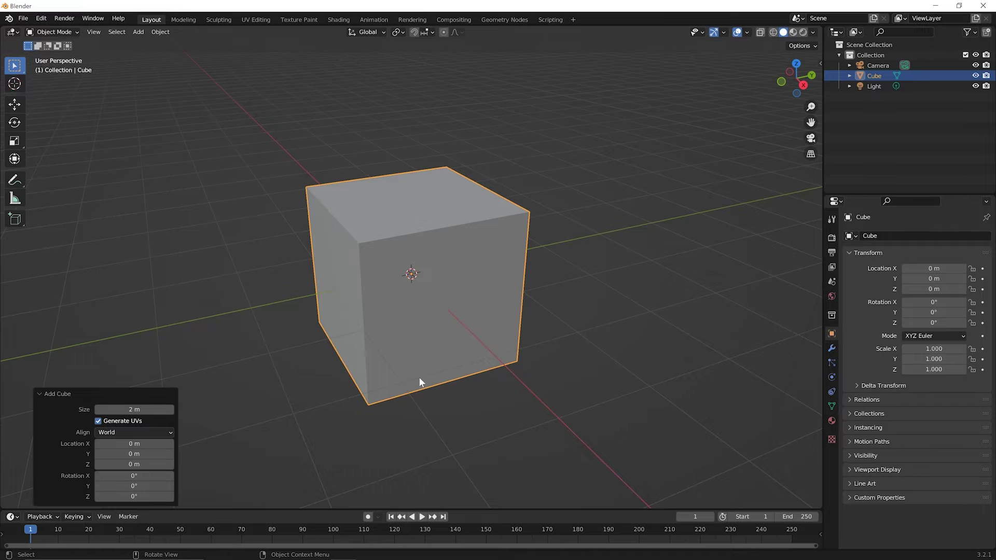
scroll(419, 378, "down", 6)
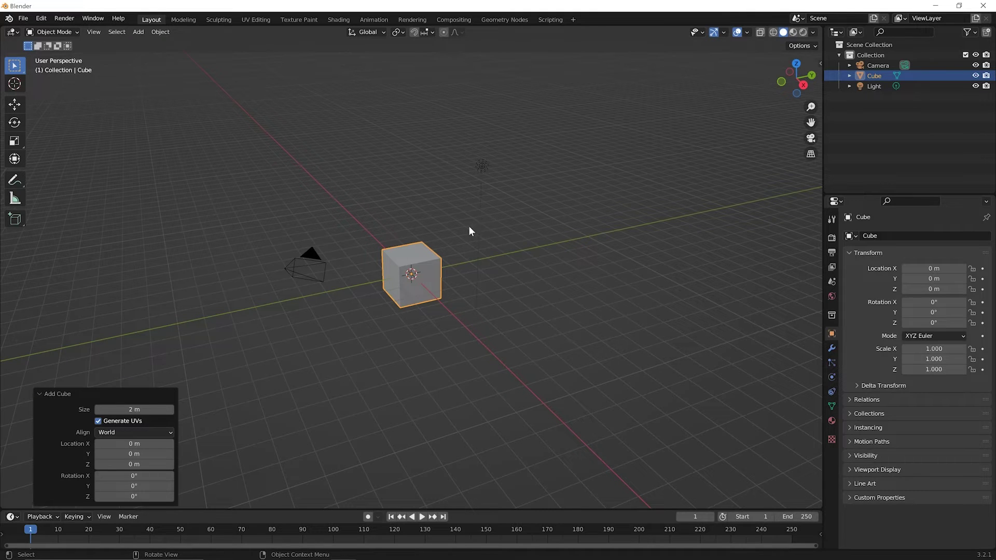
scroll(469, 225, "up", 2)
scroll(429, 337, "up", 2)
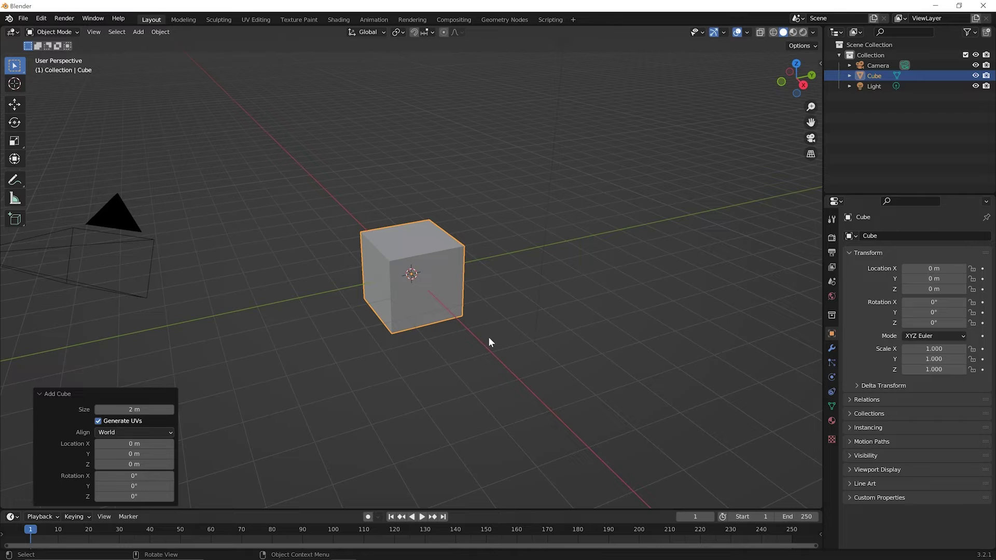
scroll(490, 335, "down", 1)
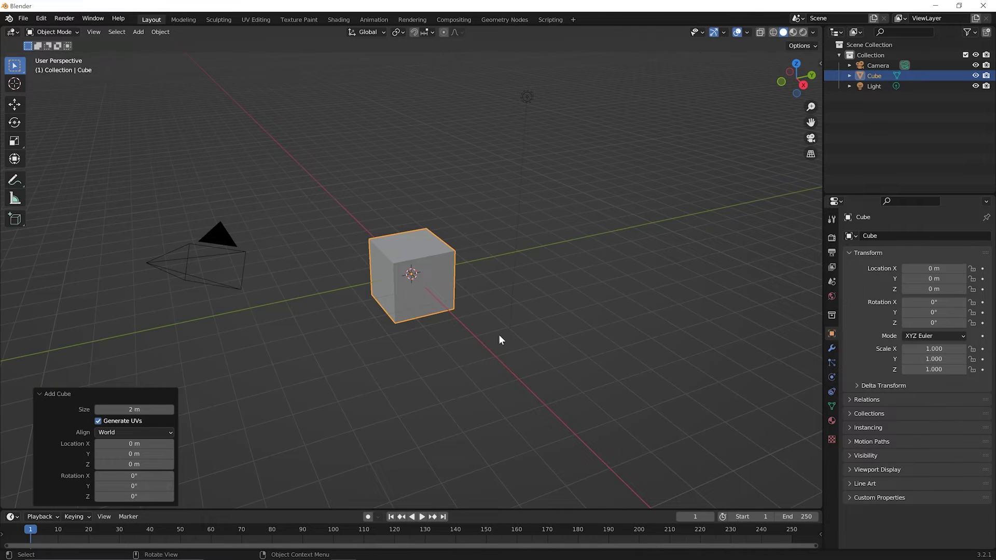
- Move the cube freely to about X 1.52 m, Y 3.19 m, Z -0.21 m
key("g")
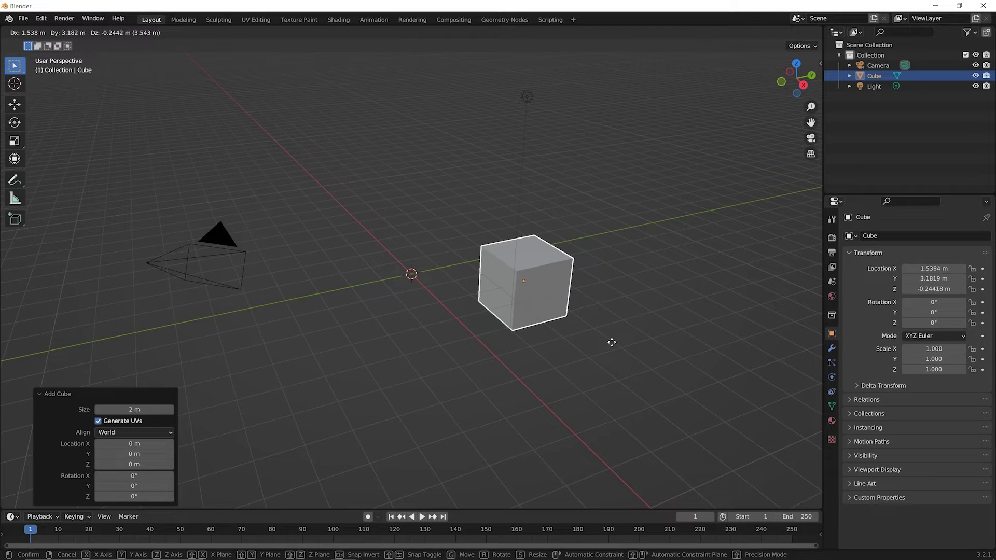
left_click(610, 345)
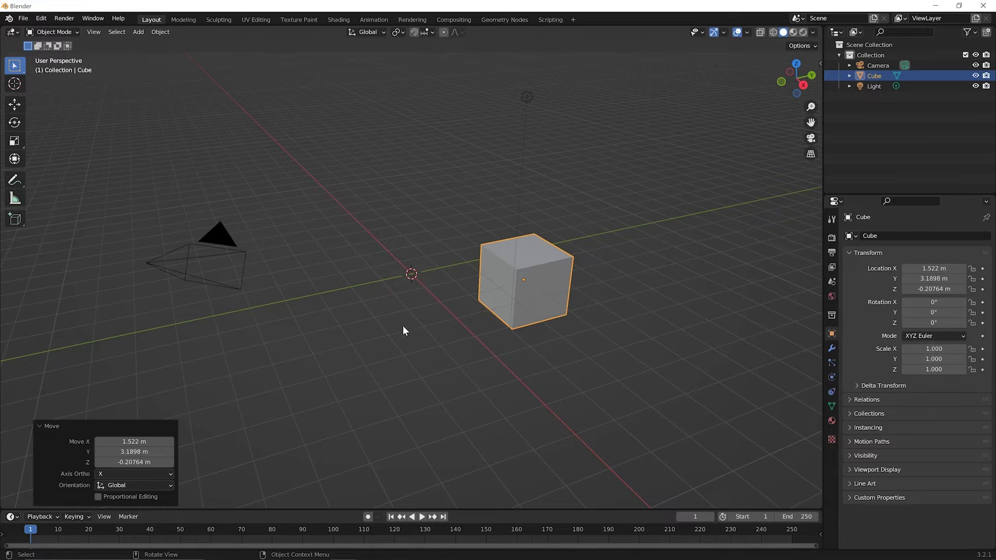
- From a front view, lift the cube to about Z 3.17 m above the grid
scroll(407, 288, "up", 1)
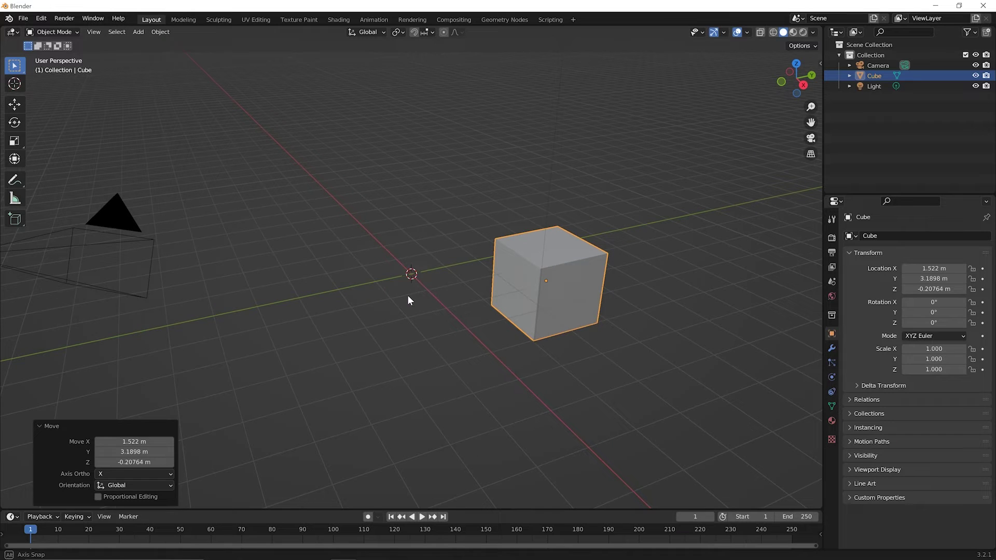
middle_click_drag(407, 295, 369, 268)
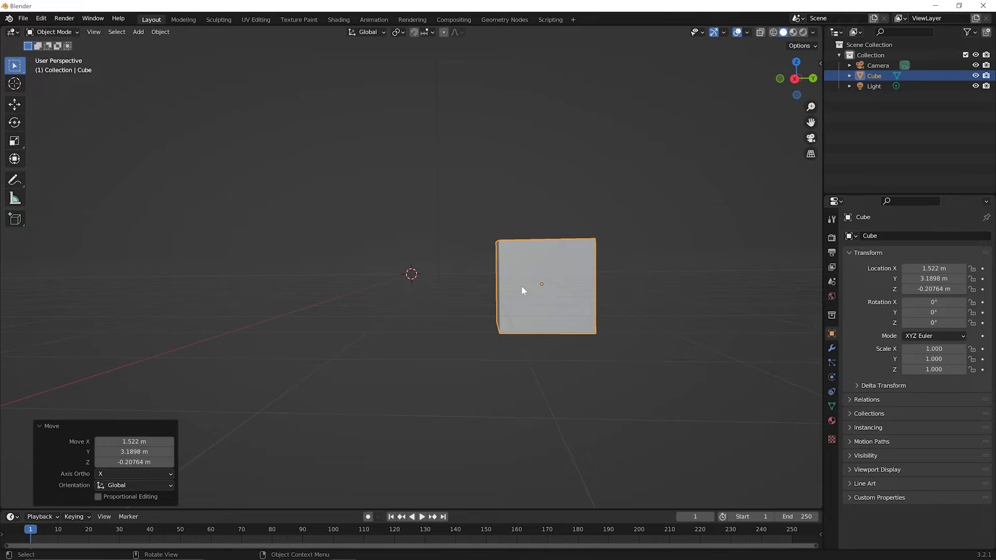
key("g")
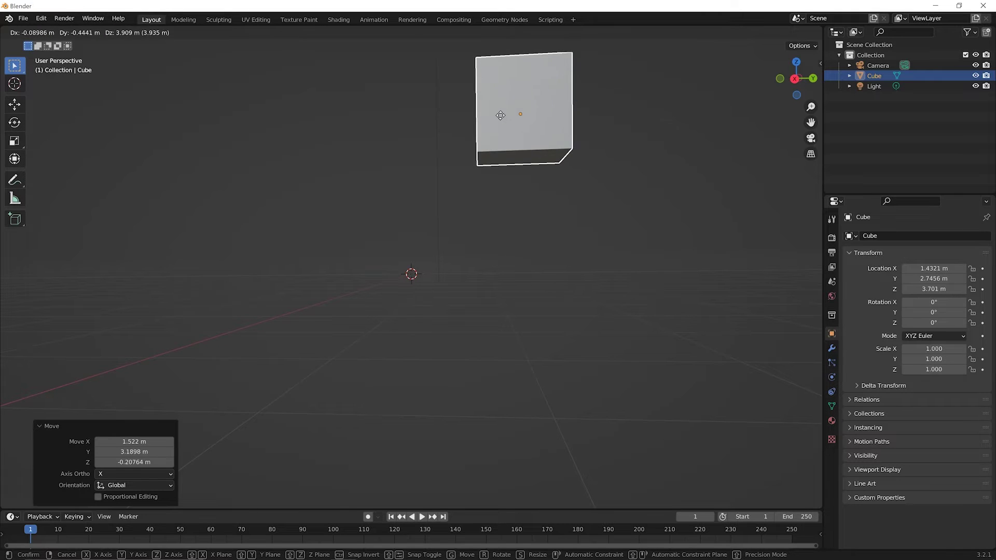
left_click(494, 143)
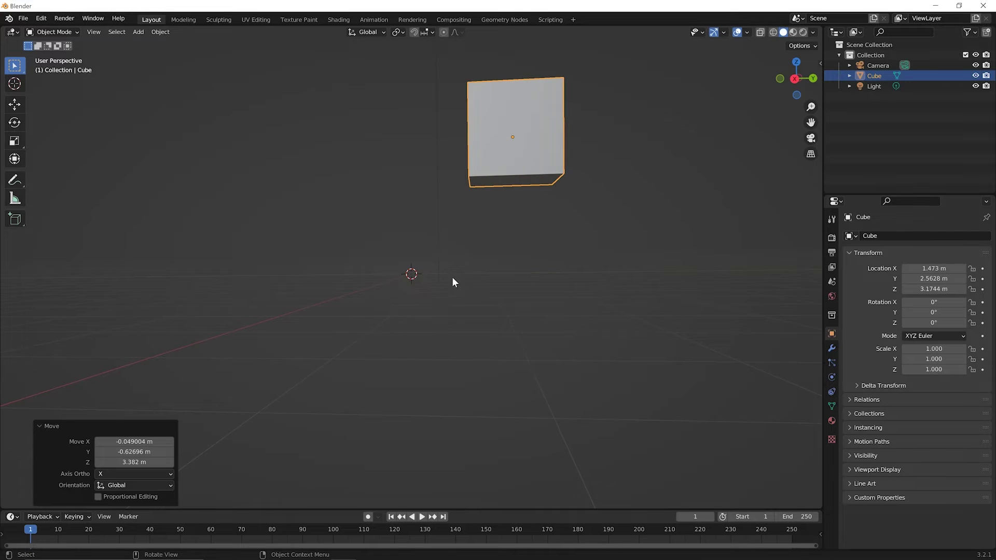
middle_click_drag(446, 275, 487, 305)
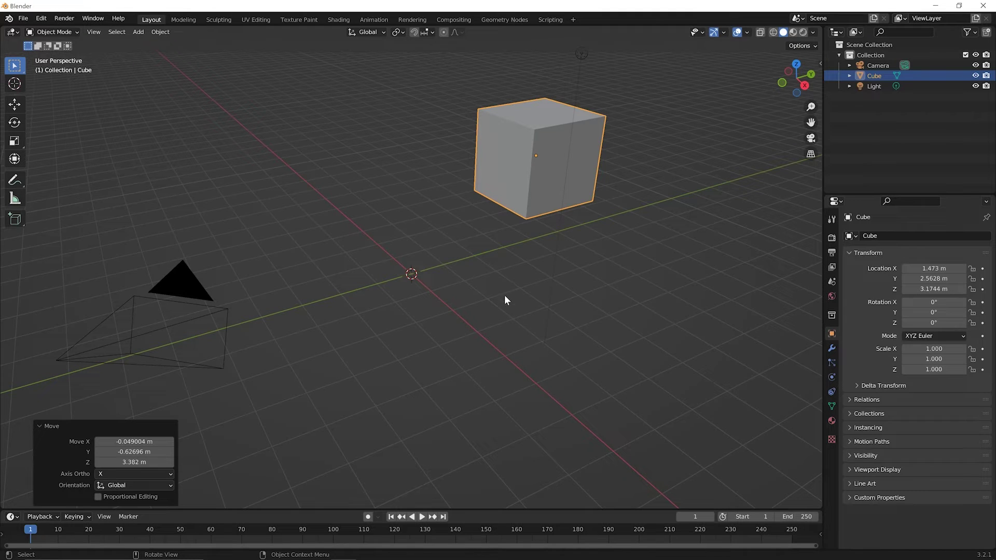
middle_click_drag(611, 236, 586, 271)
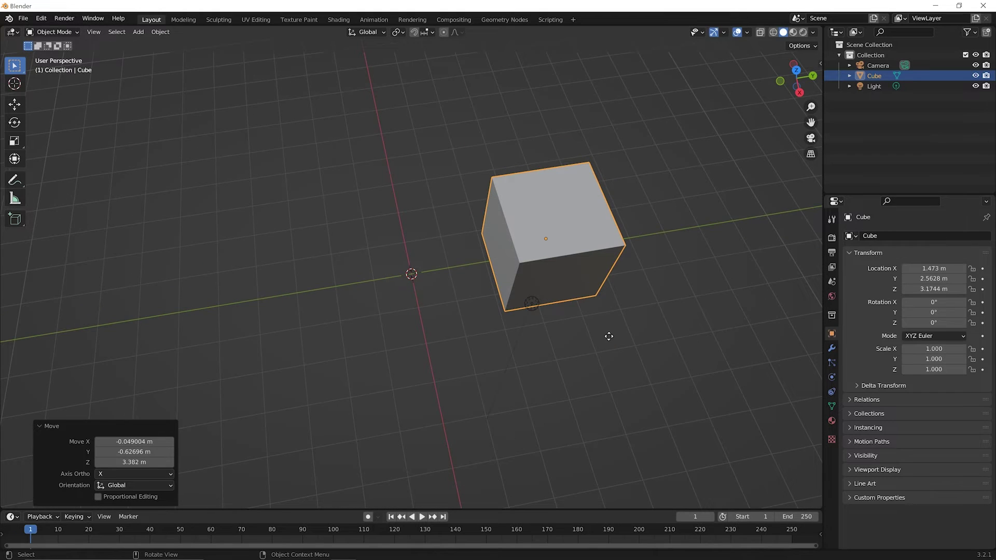
key("g")
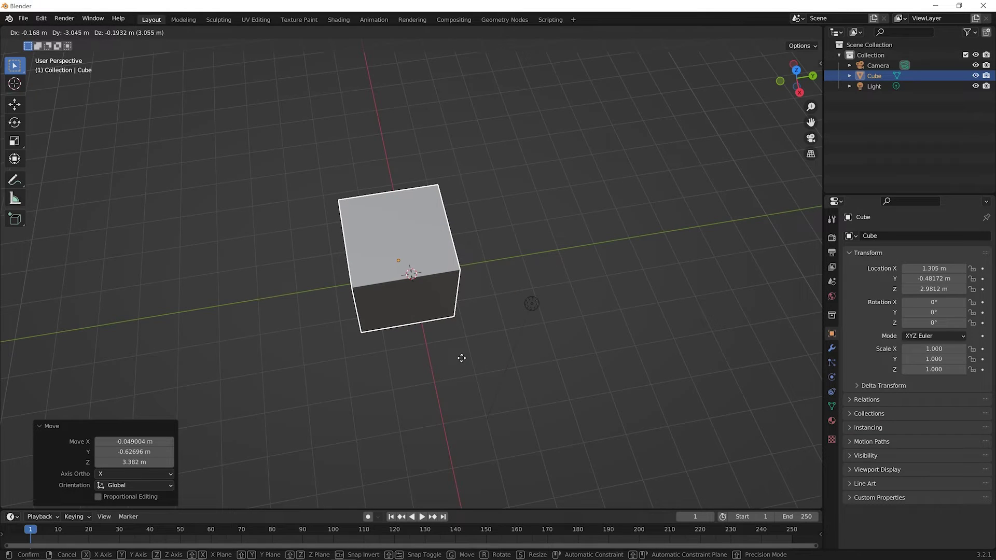
right_click(461, 358)
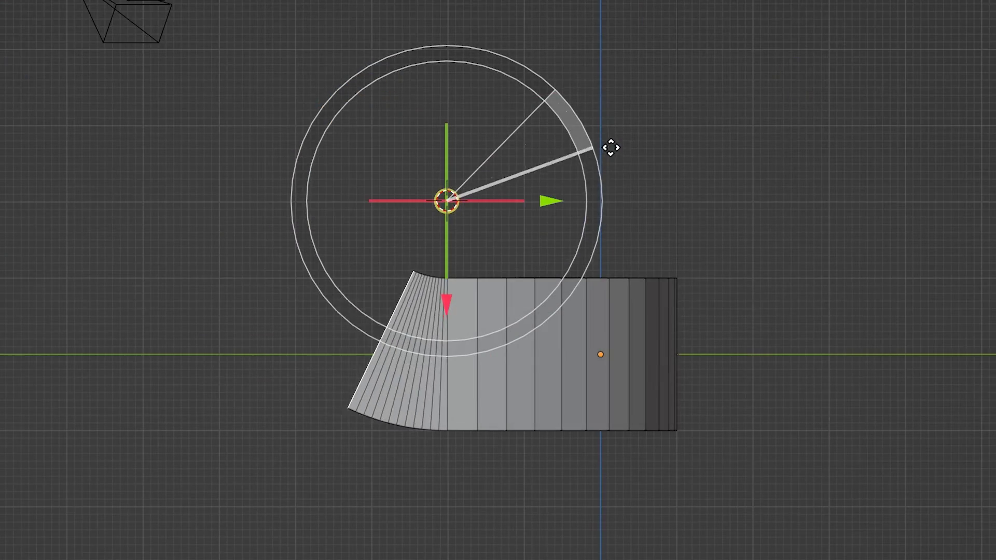
left_click_drag(612, 147, 611, 211)
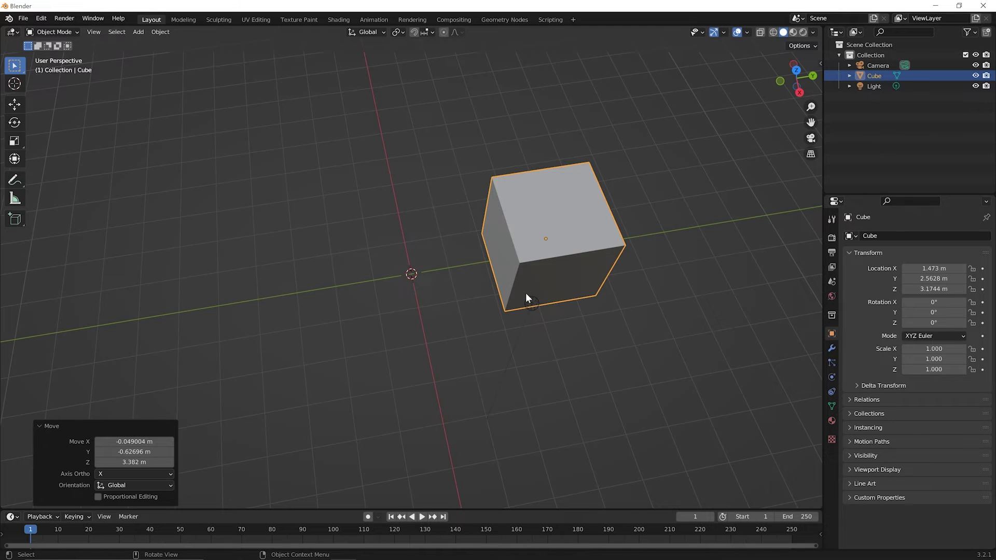
key("r")
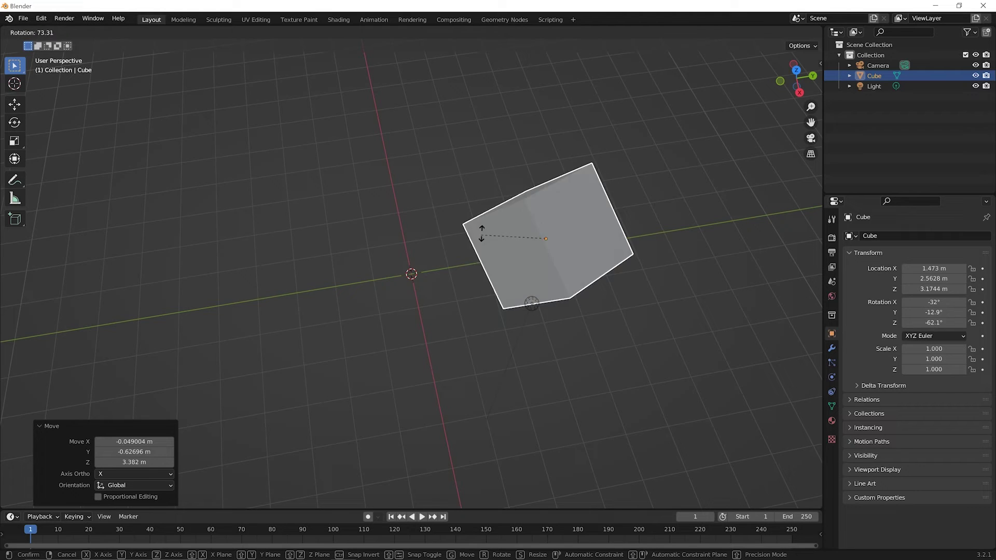
- Rotate the cube to about X 30.3°, Y -14.2°, Z 43°, cancelling one extra rotation
left_click(592, 315)
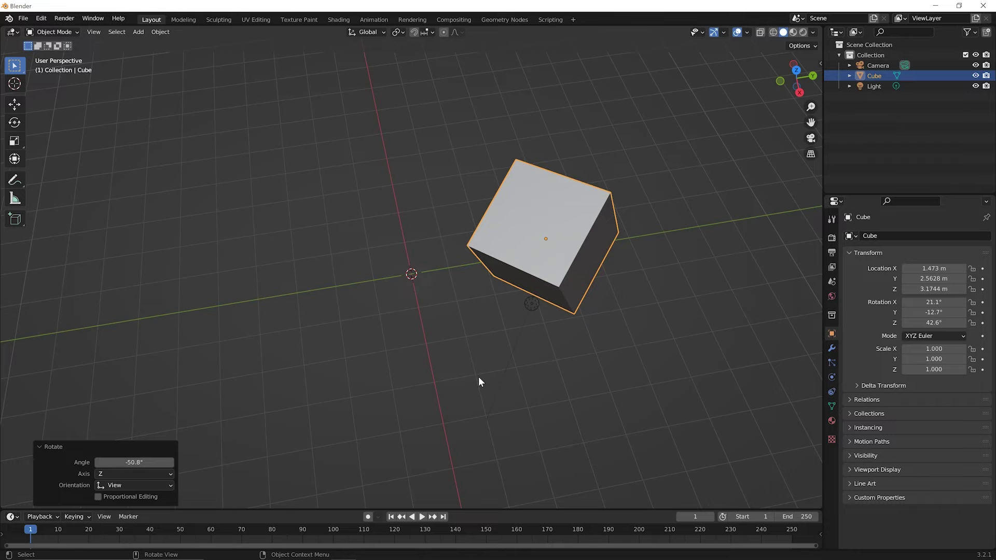
middle_click_drag(487, 379, 522, 295)
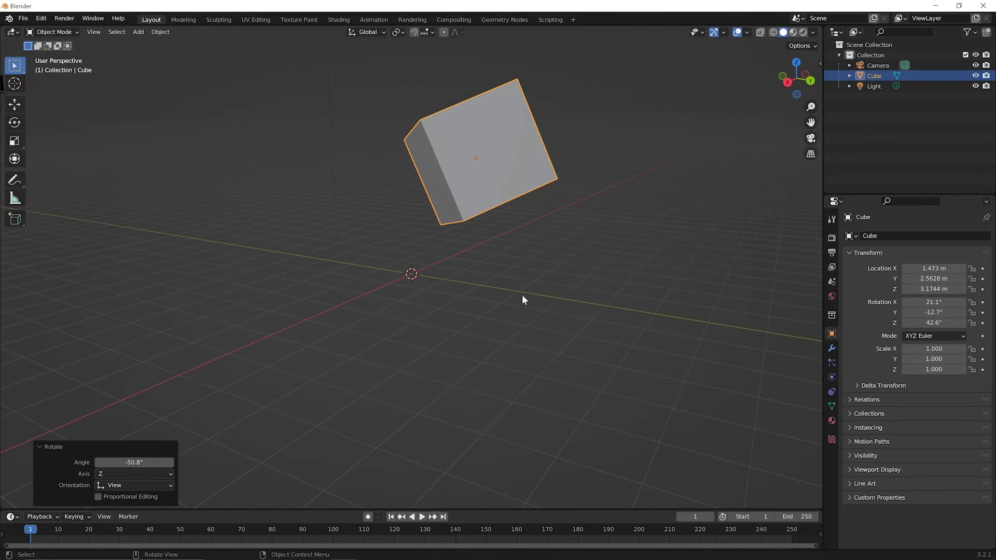
key("r")
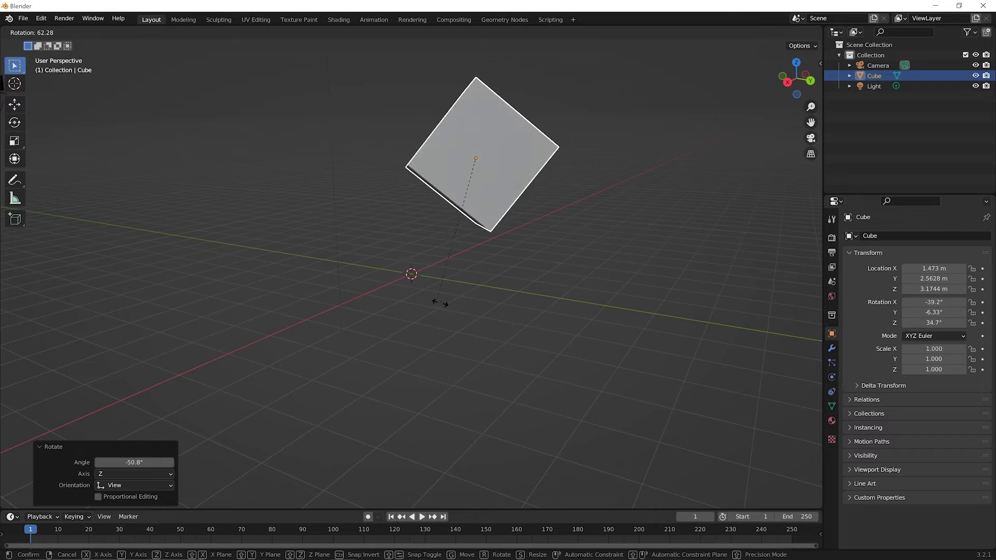
left_click(582, 229)
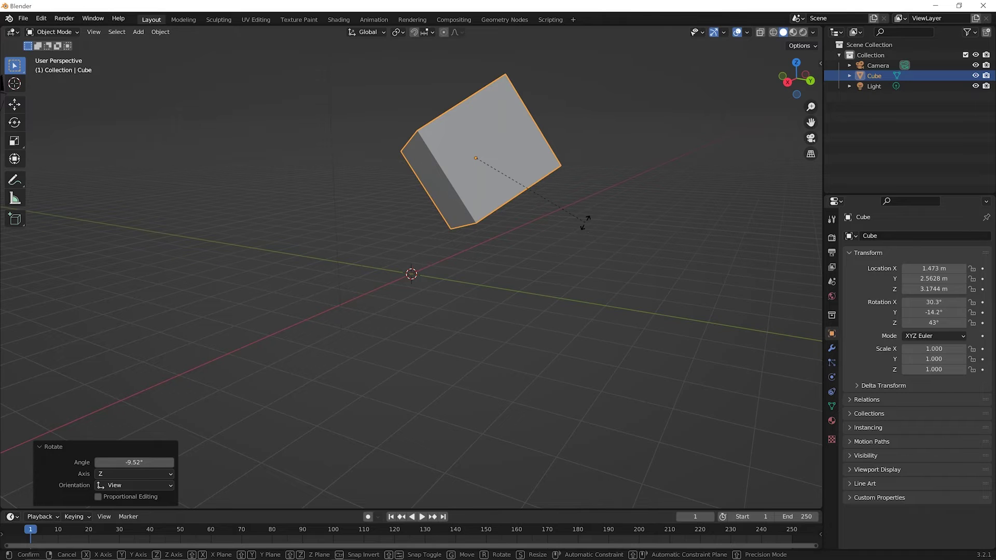
key("r")
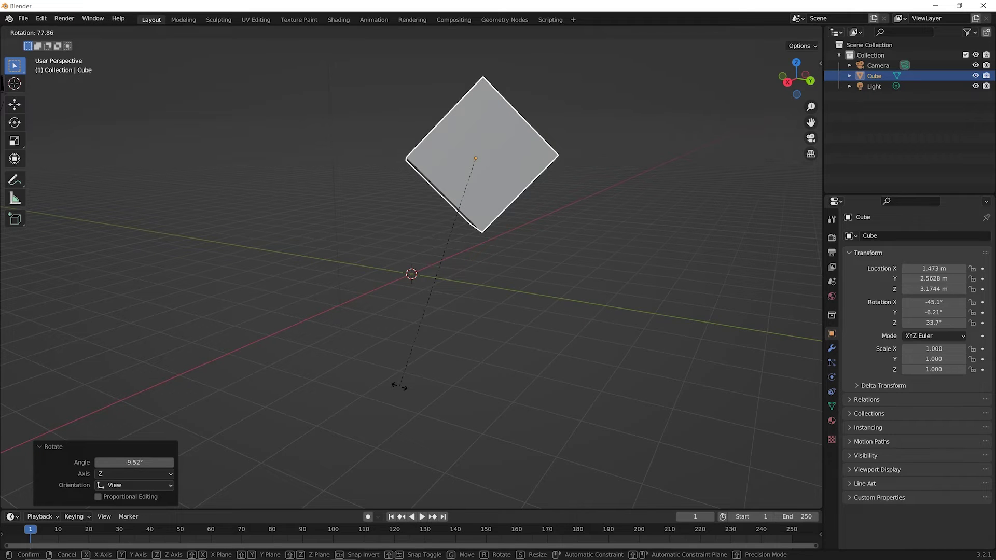
key("Escape")
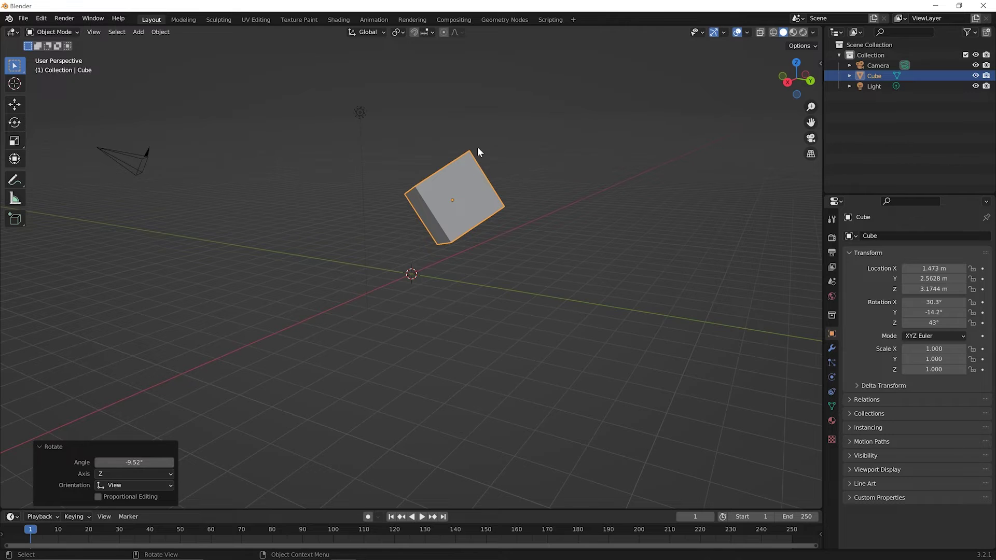
- Scale the cube uniformly to -1.507 on X, Y and Z
scroll(477, 147, "up", 1)
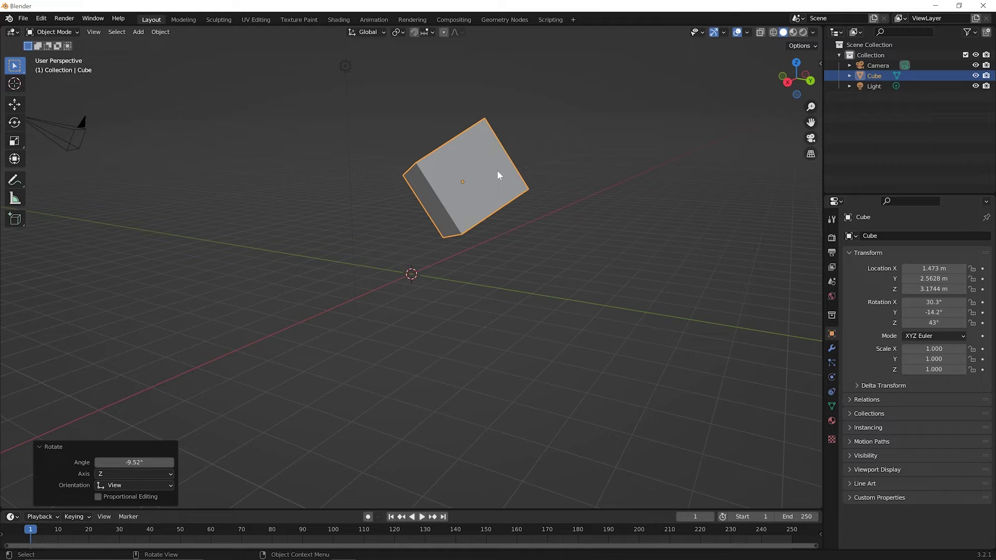
key("s")
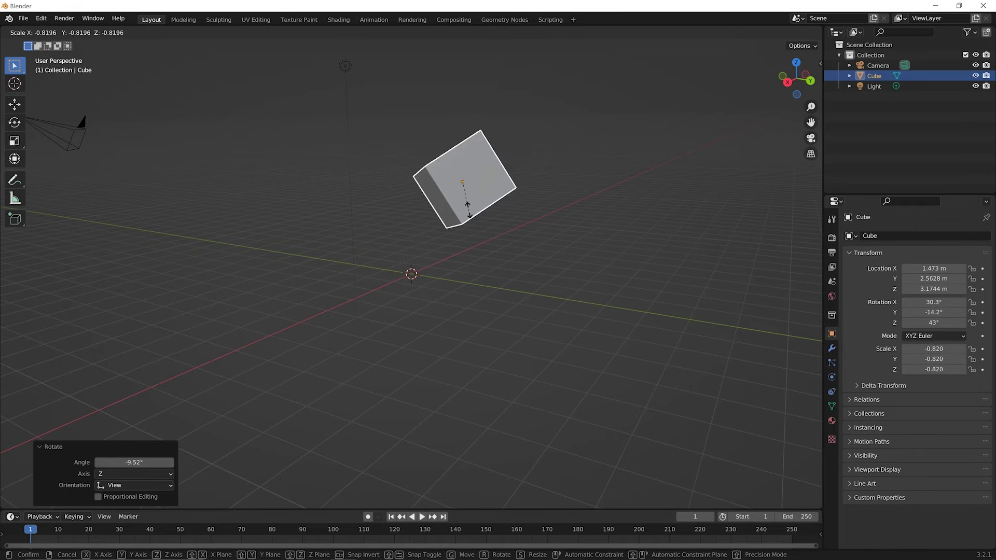
left_click(470, 238)
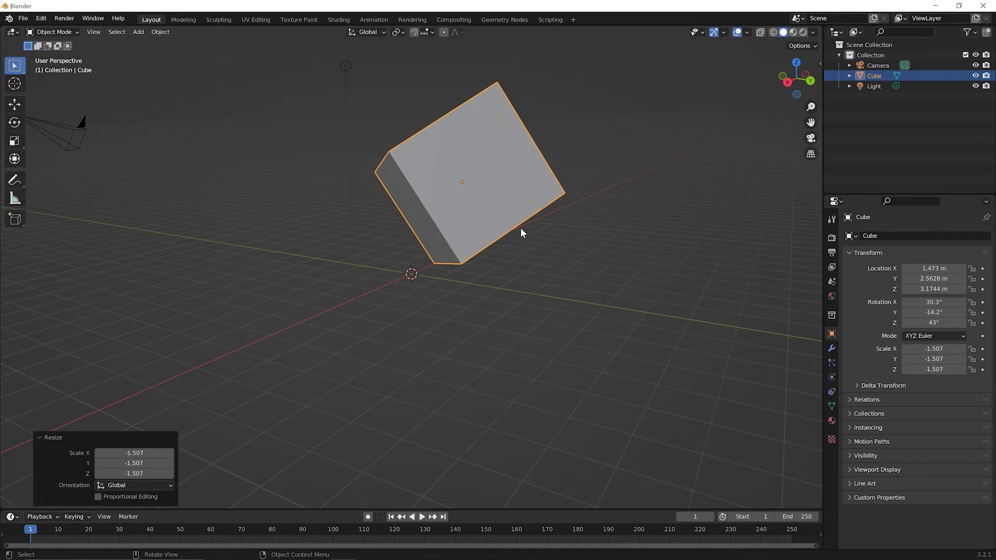
key("s")
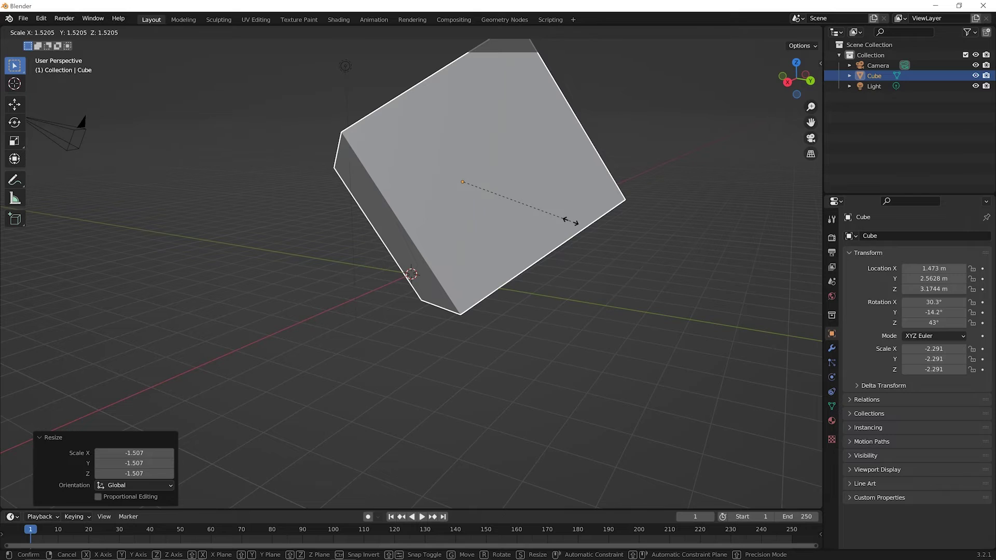
right_click(571, 223)
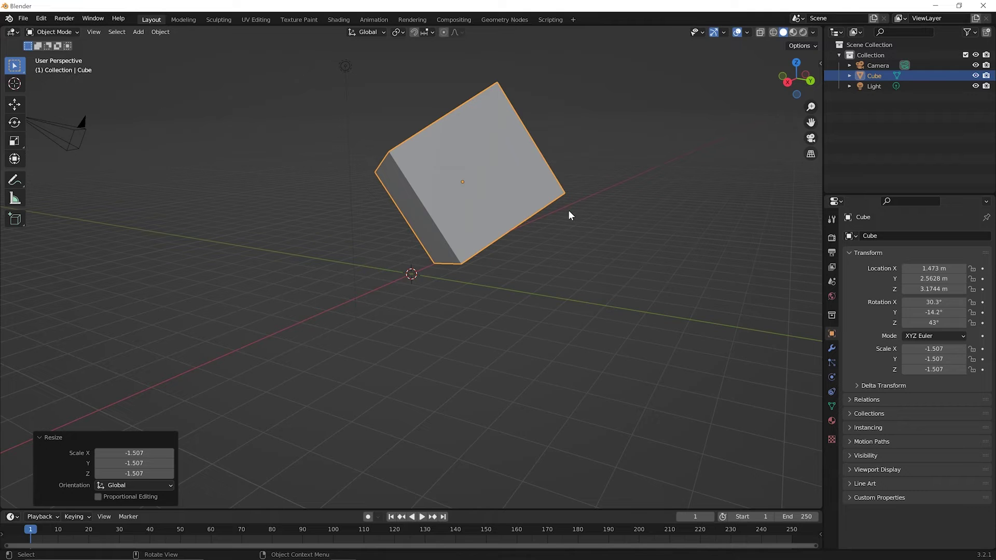
key("s")
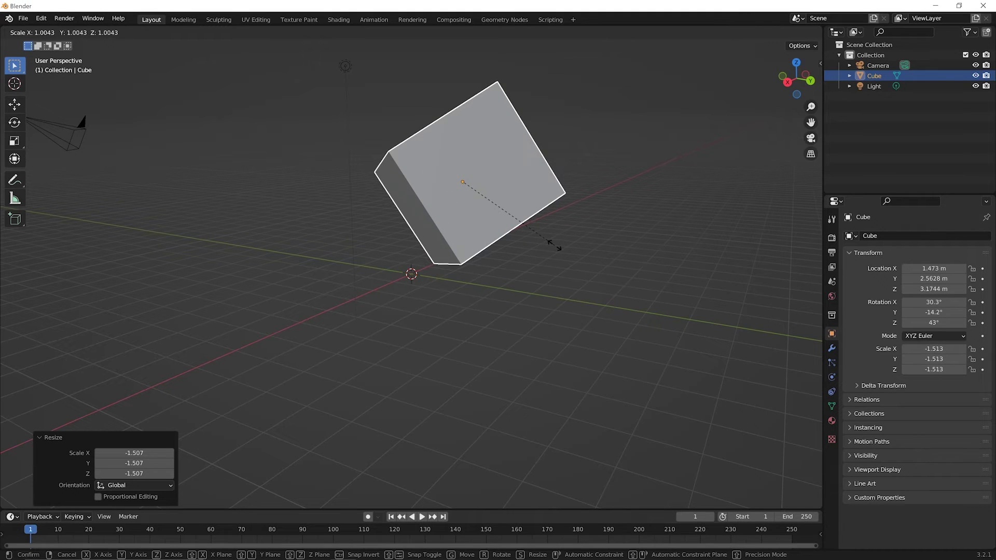
right_click(554, 245)
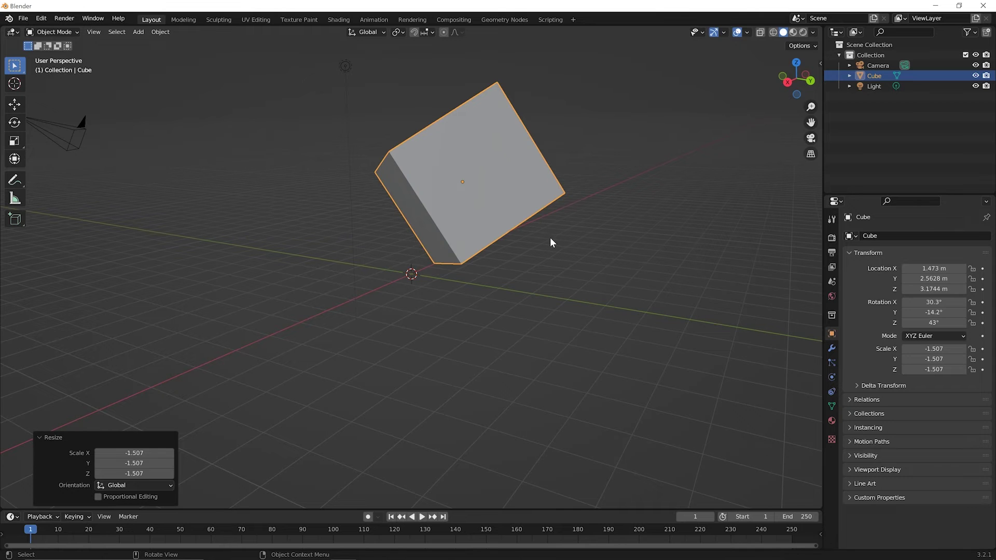
key("r")
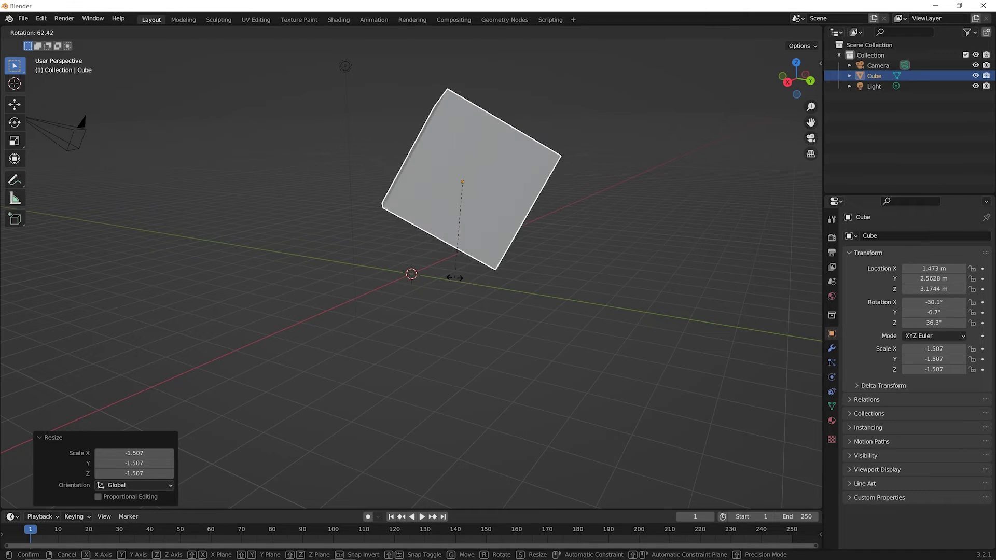
left_click(538, 279)
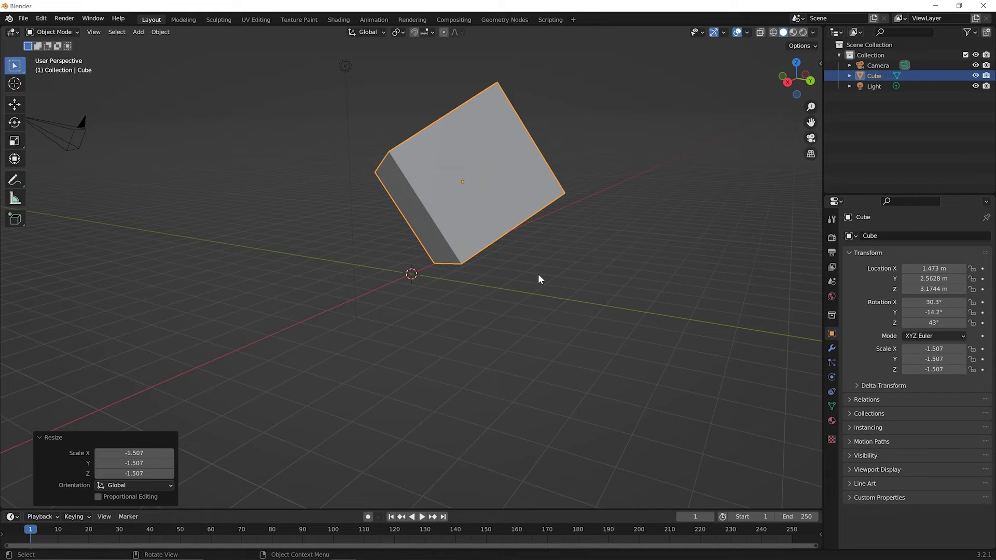
left_click(42, 19)
key("alt")
key("alt")
- Clear the cube's location, rotation and scale with Alt+G, Alt+R and Alt+S
key("alt+g")
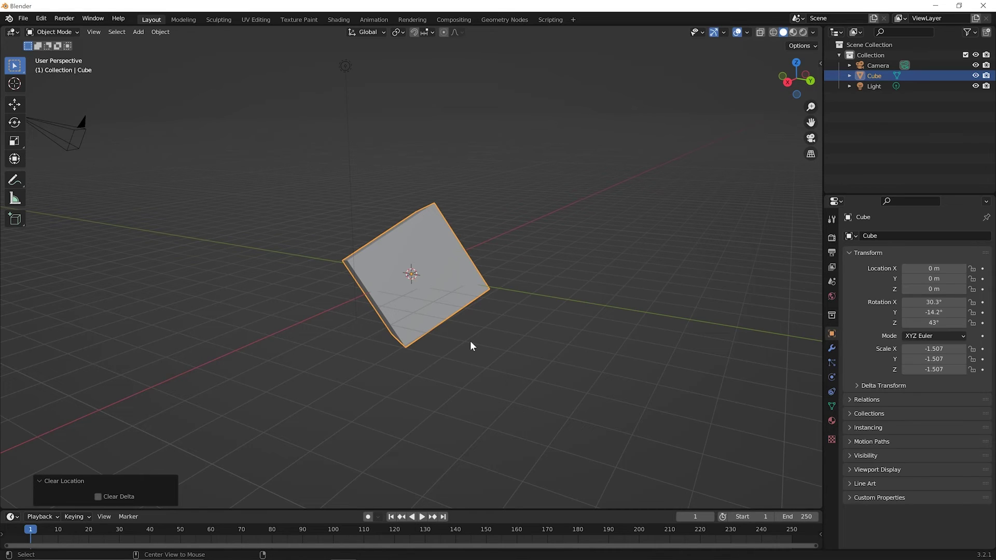
key("alt+r")
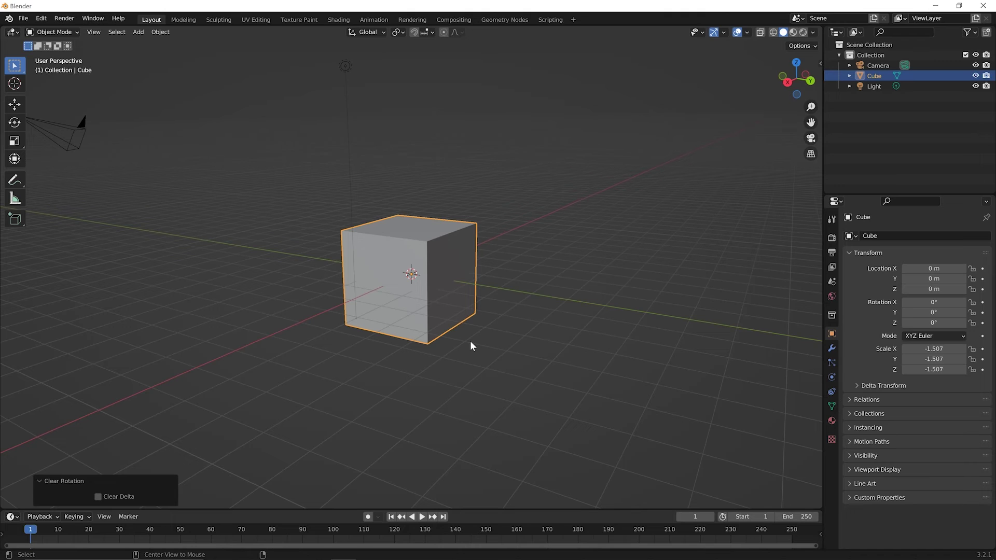
key("alt+s")
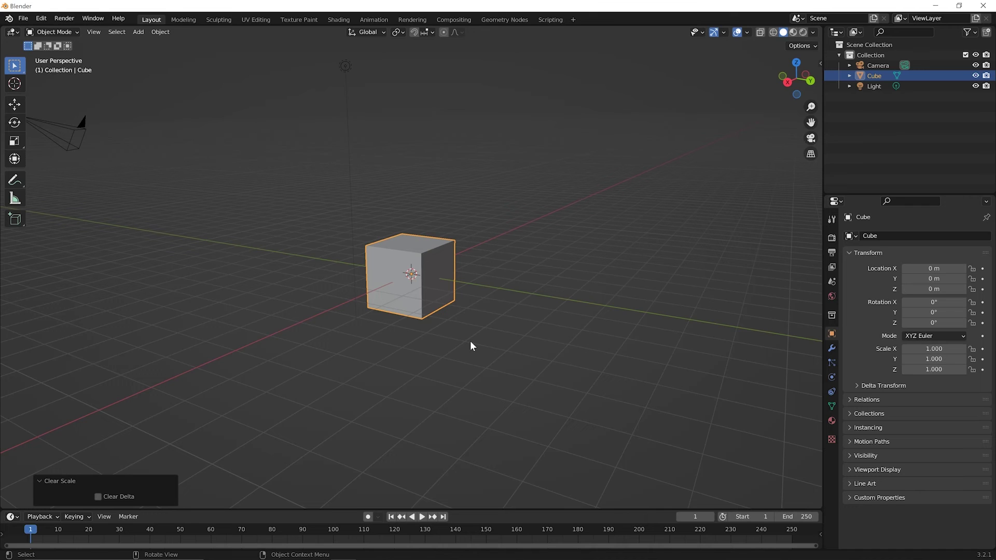
key("g")
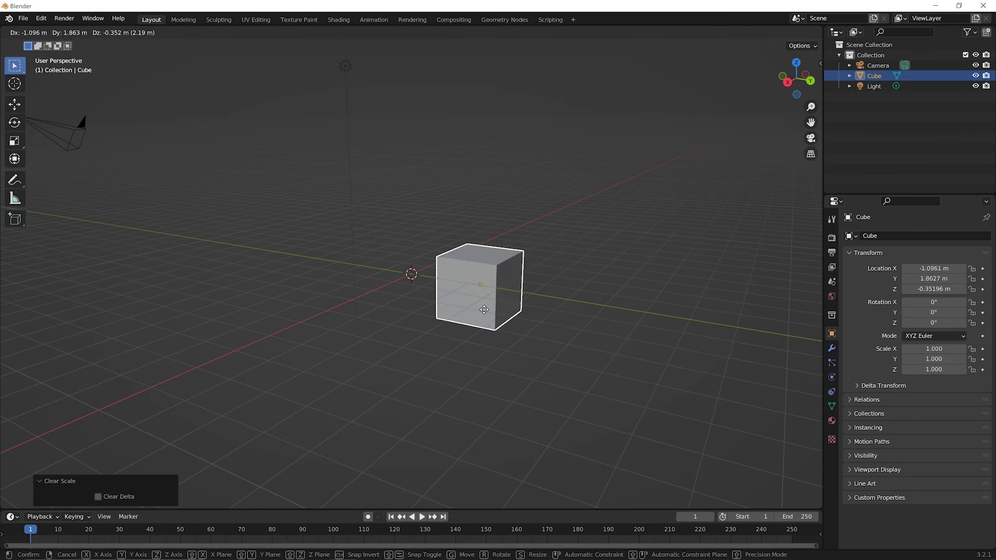
key("x")
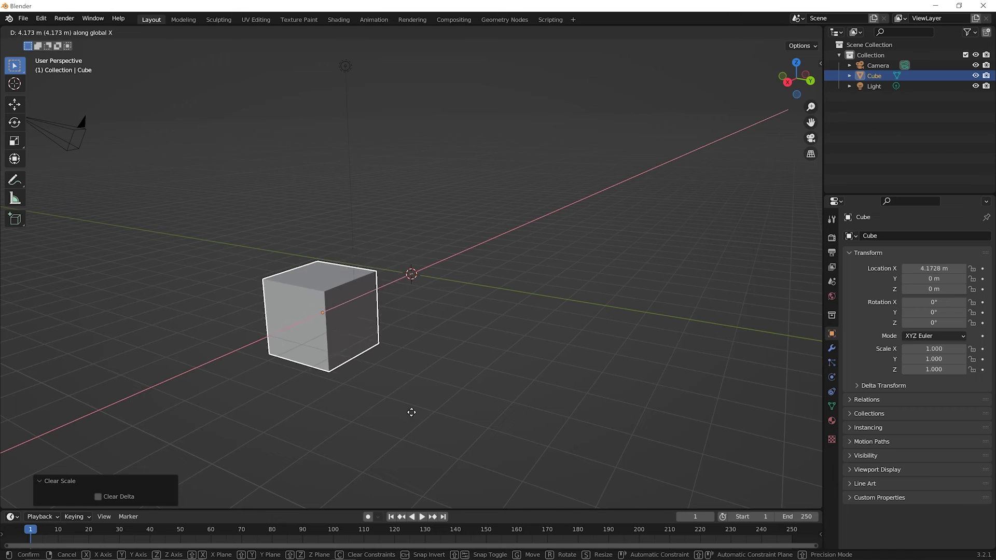
key("y")
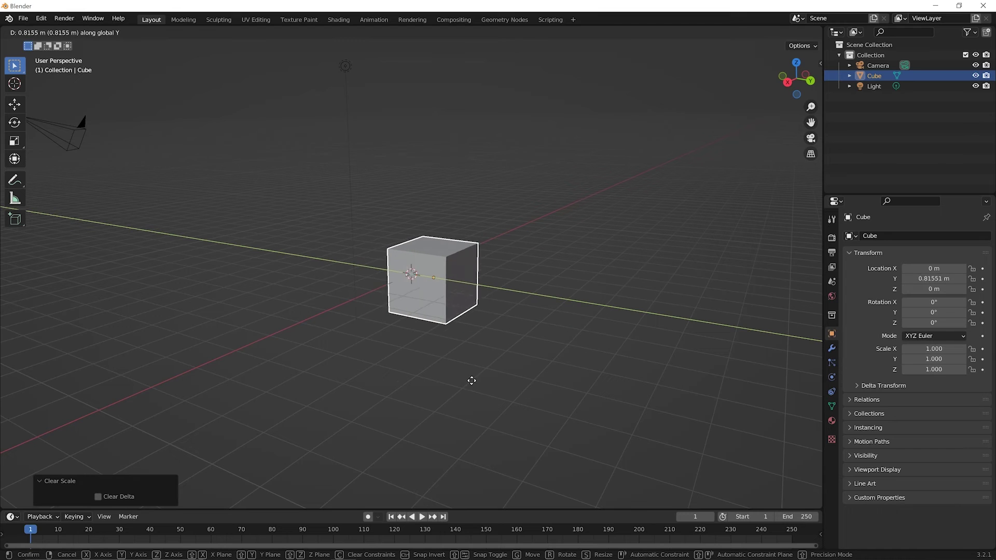
key("z")
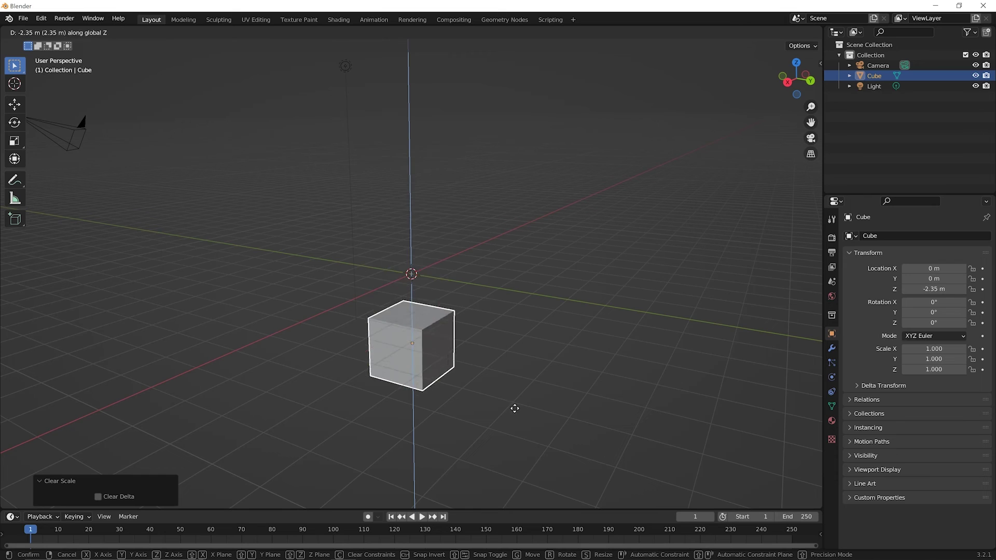
right_click(523, 313)
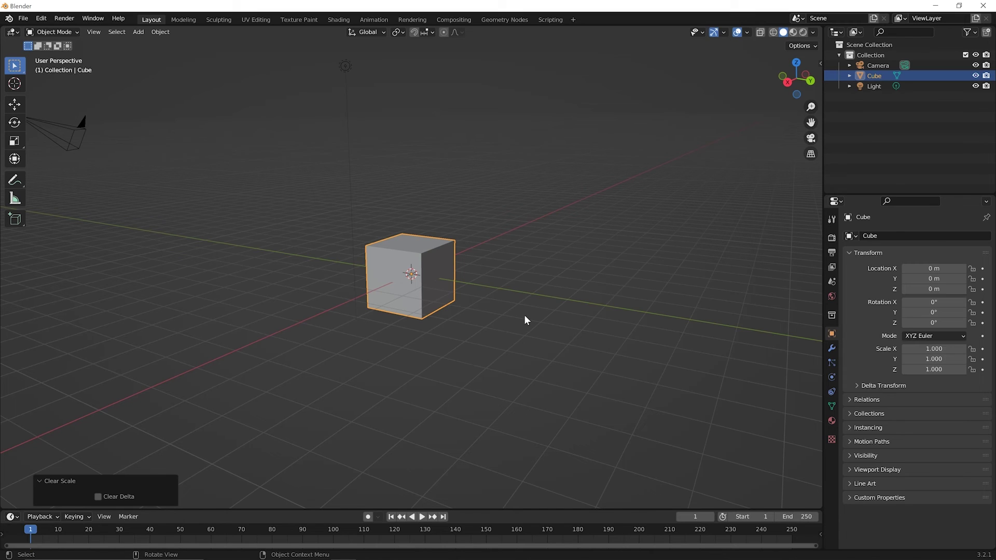
key("r")
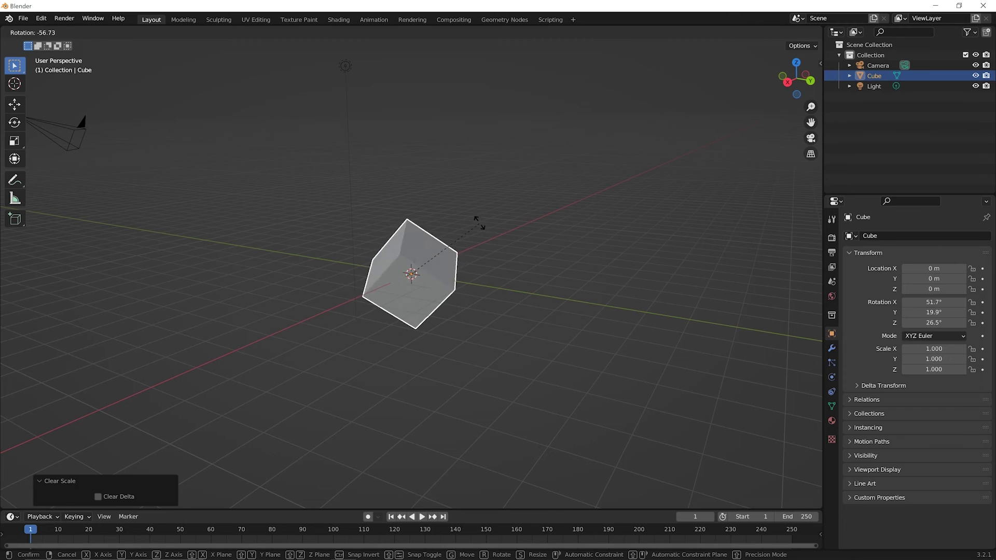
key("x")
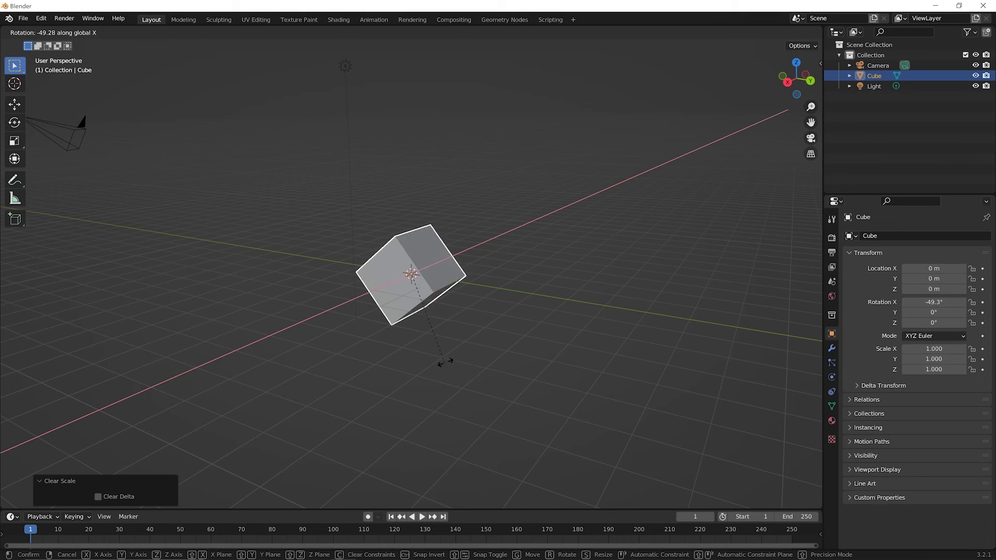
key("y")
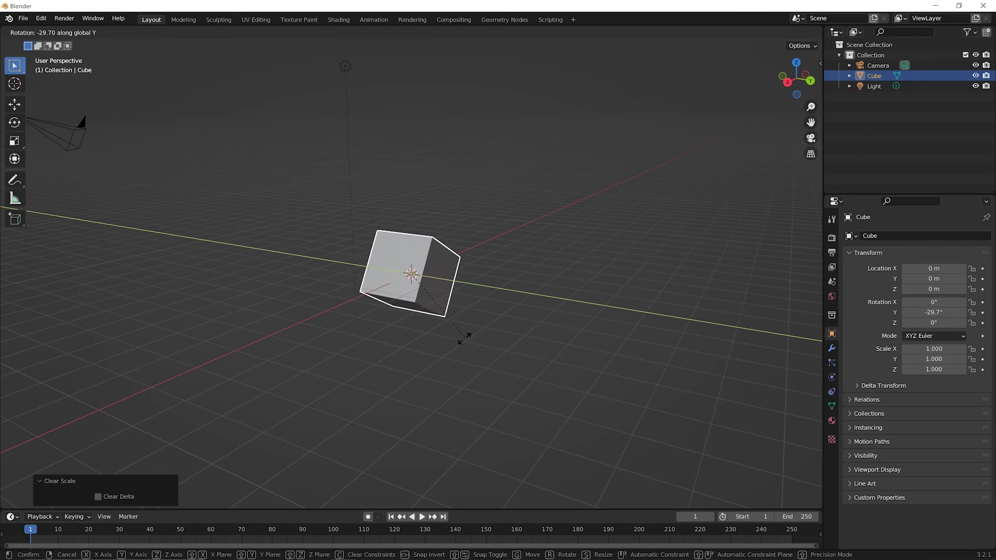
key("z")
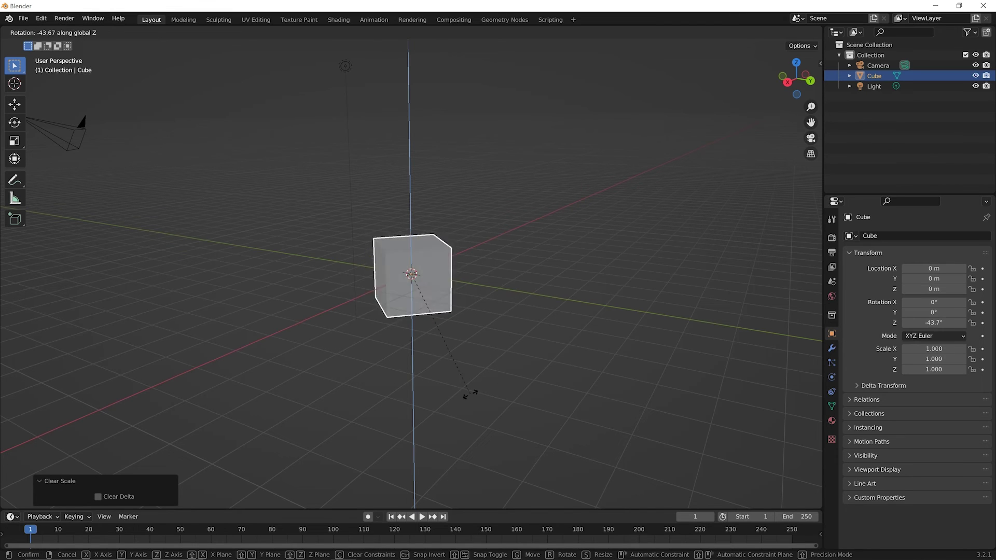
right_click(510, 339)
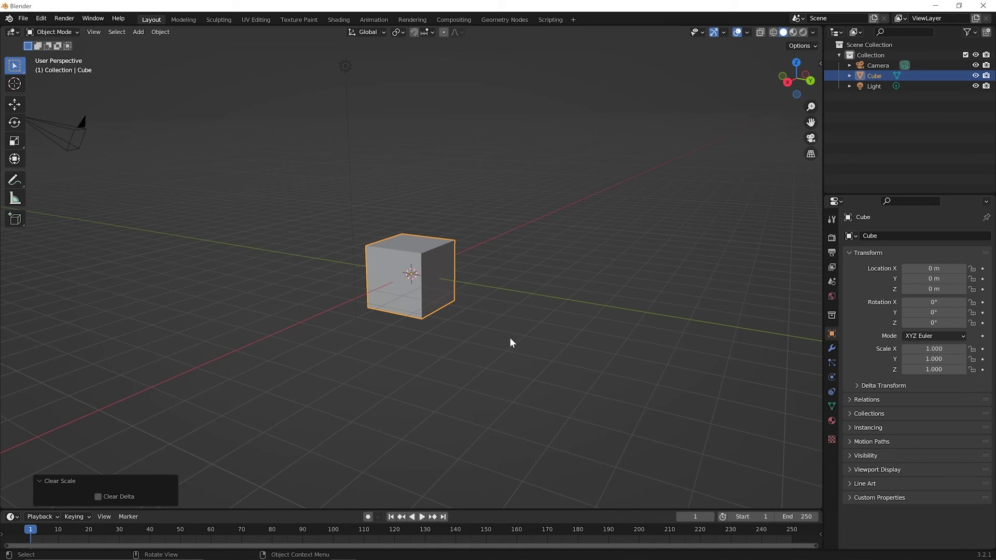
key("s")
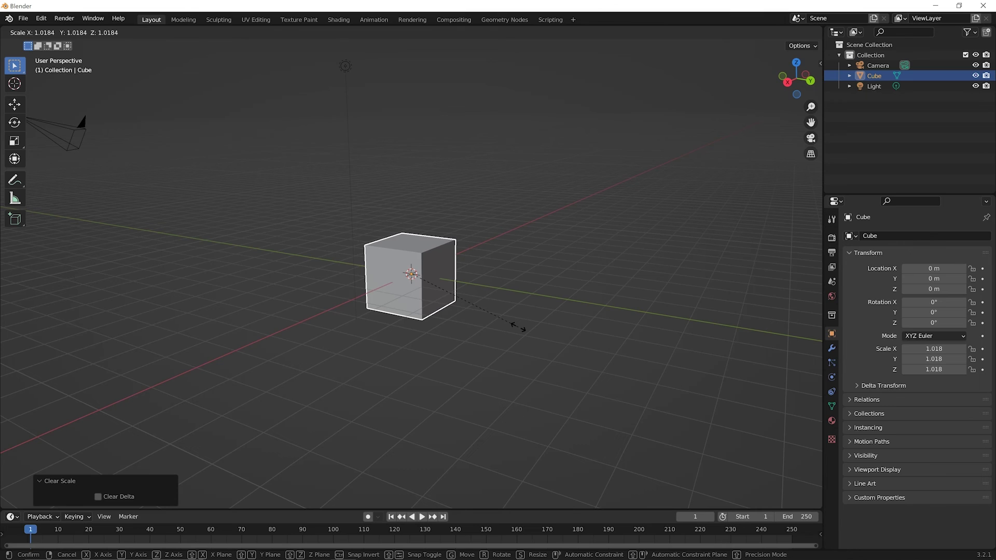
key("x")
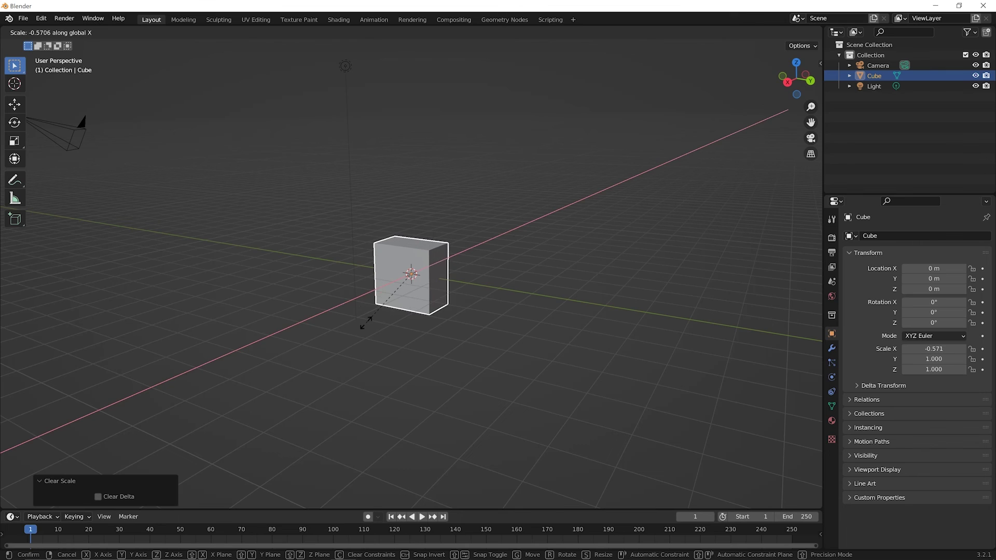
key("y")
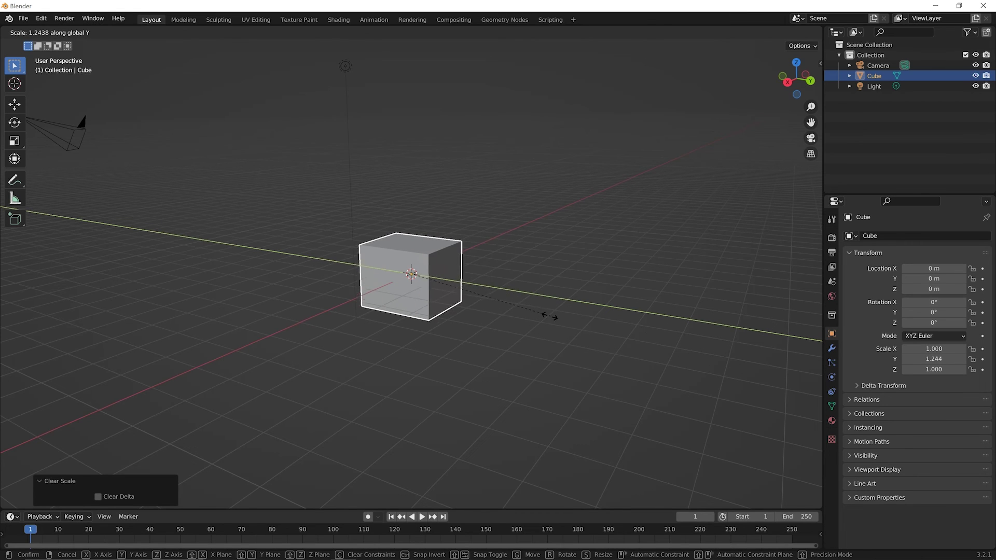
key("z")
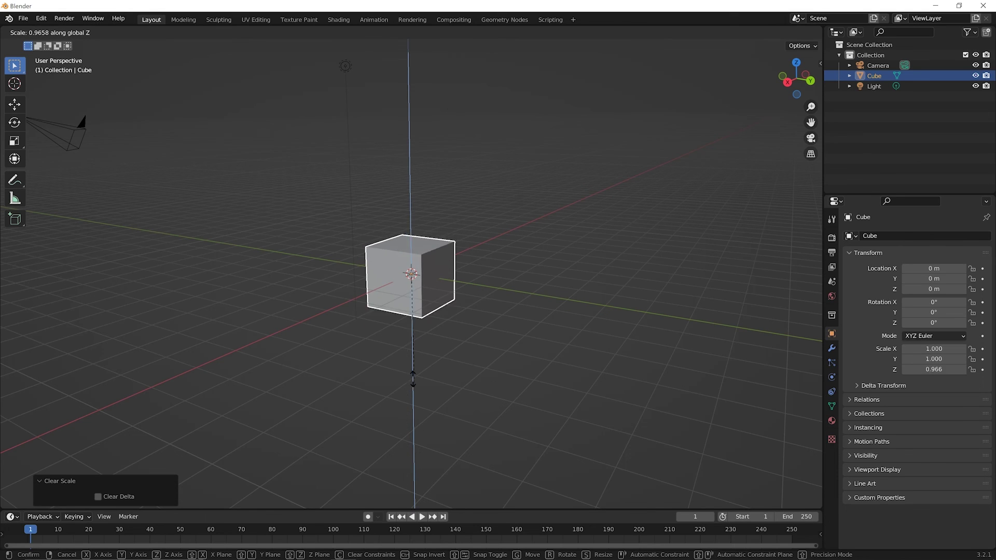
right_click(408, 439)
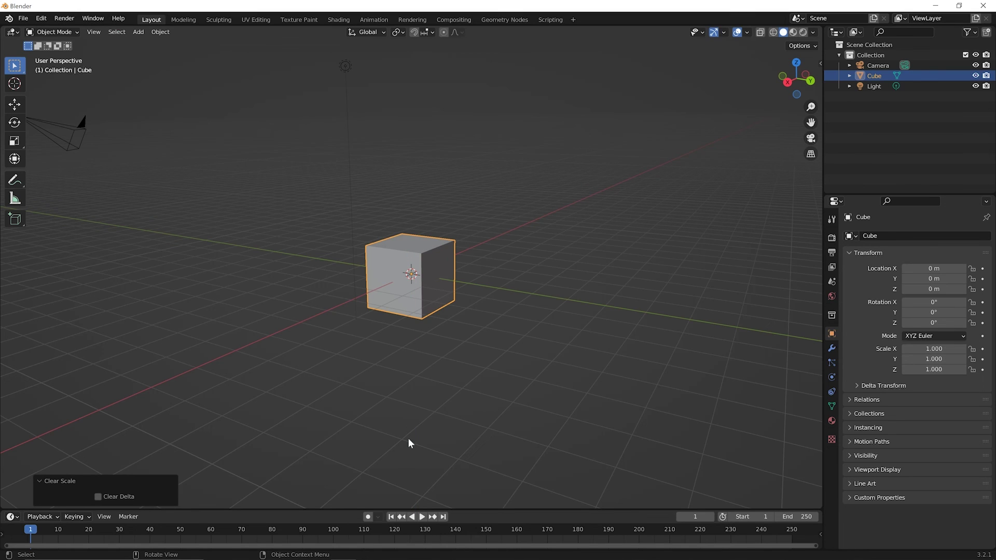